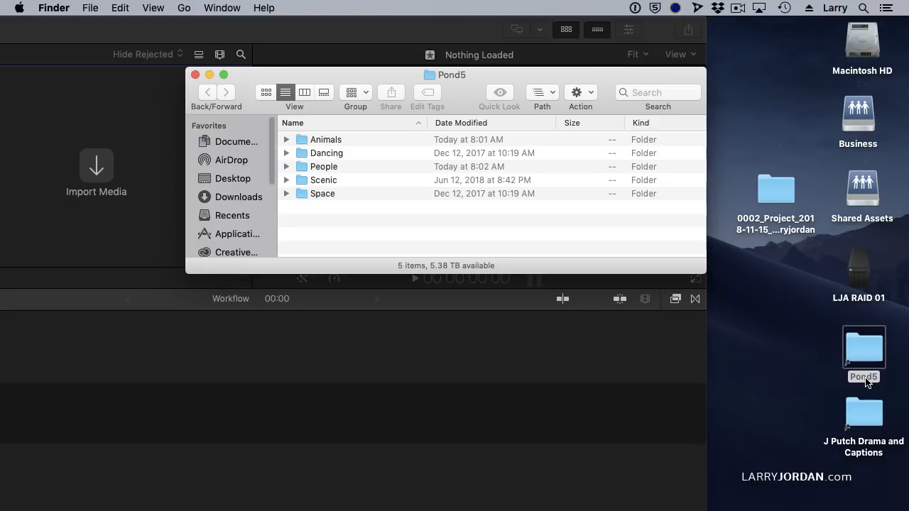
- Expand the Animals and People folders in the Pond5 folder and widen the Name column to inspect the media structure
click(287, 140)
click(363, 154)
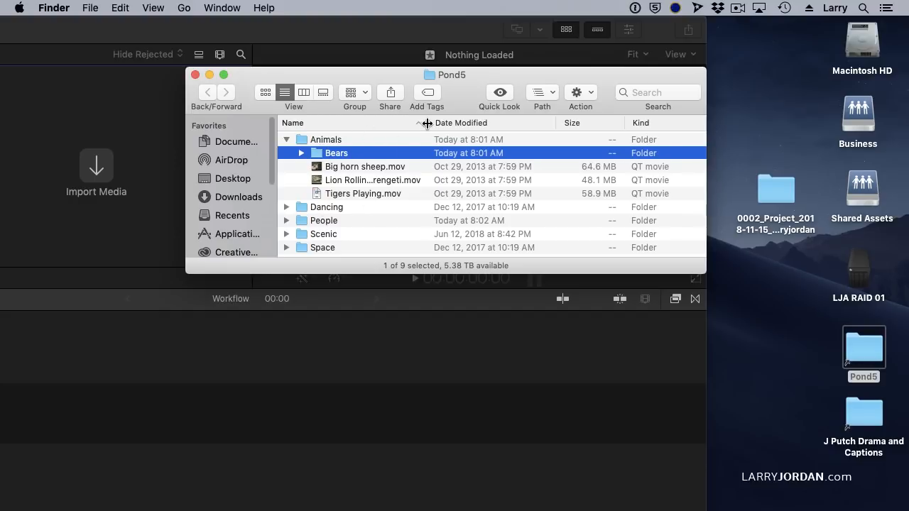
drag(427, 123, 455, 123)
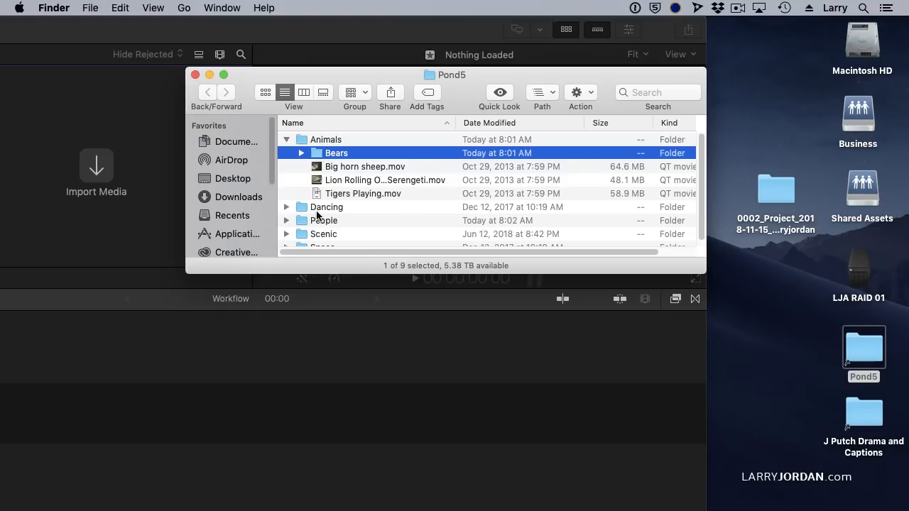
click(286, 221)
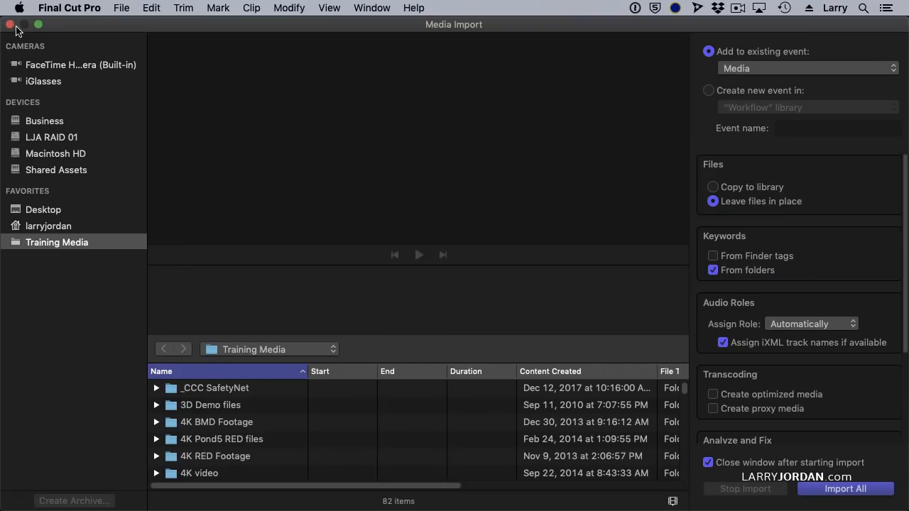
- Import the Pond5 folder from the Desktop into the Media event, leaving files in place, with keywords from folders and optimized media
click(10, 24)
click(93, 108)
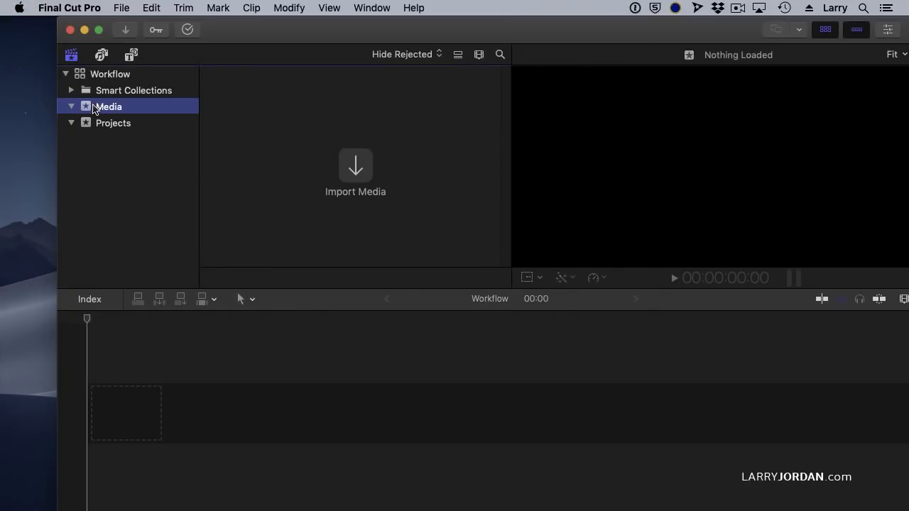
key(super+i)
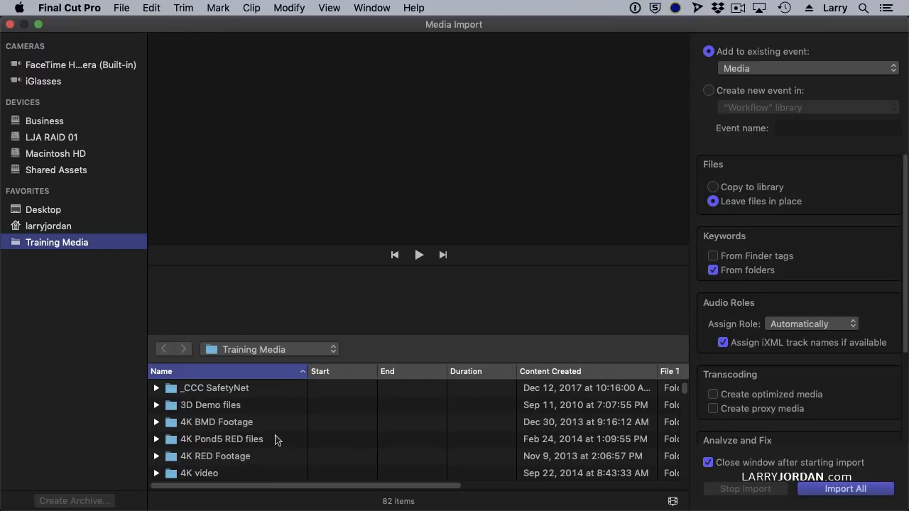
click(60, 212)
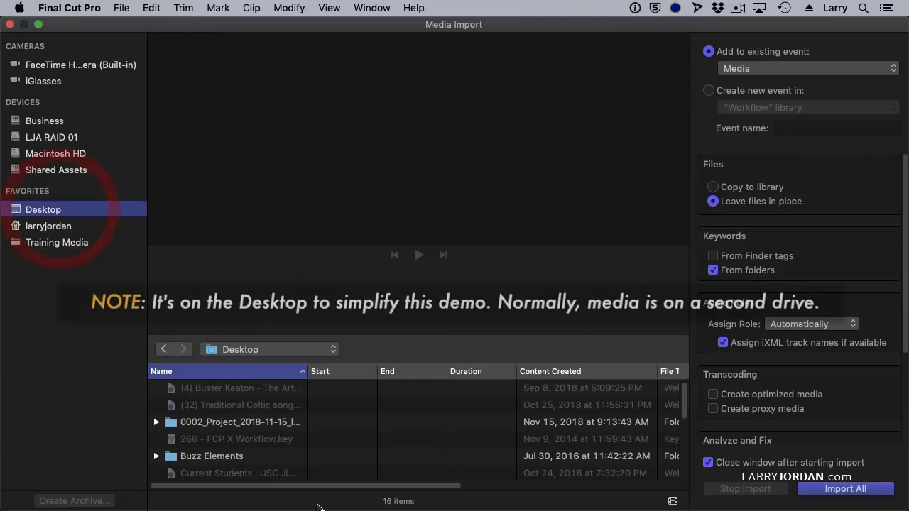
scroll(250, 434, down, 5)
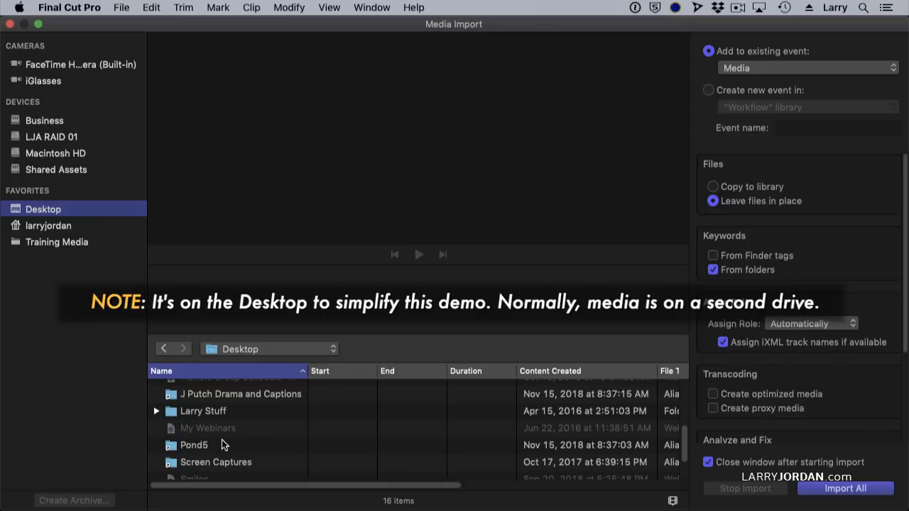
click(222, 445)
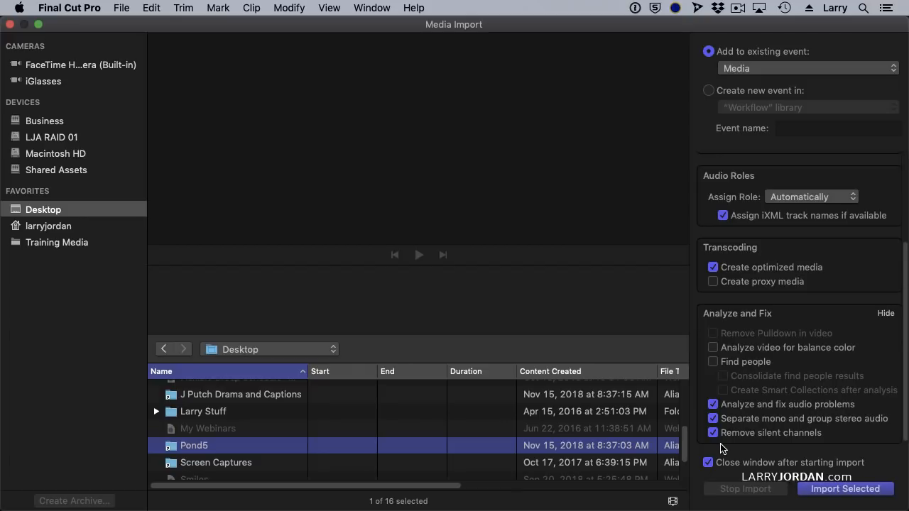
click(846, 490)
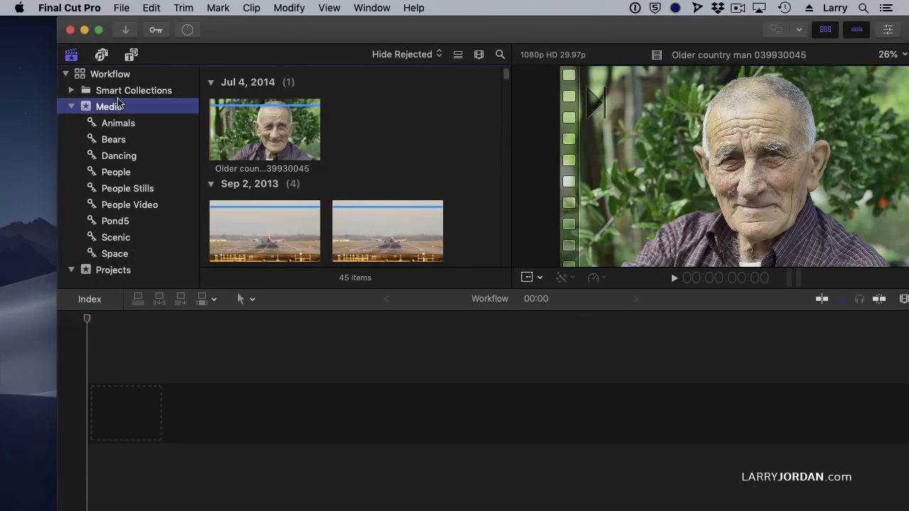
- Show the Animals keyword collection and remove the grouping of clips by creation date in the browser
click(148, 127)
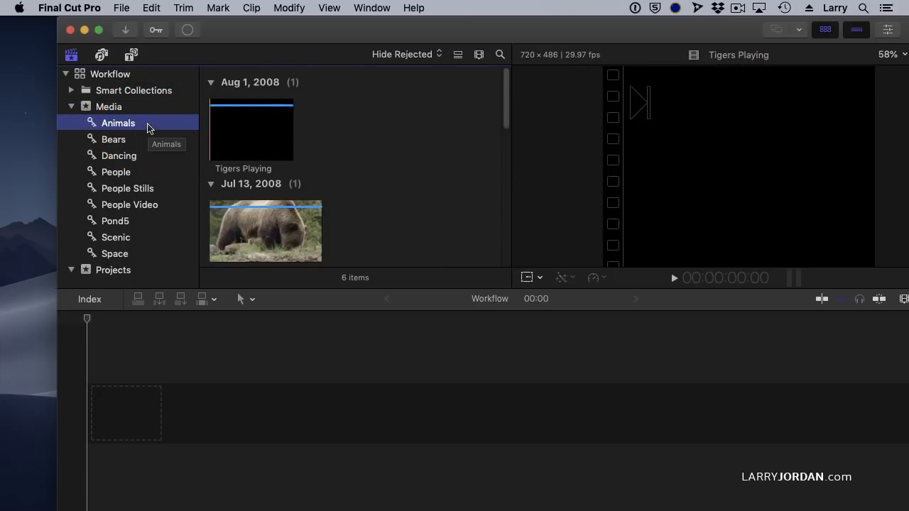
scroll(409, 189, down, 1)
scroll(405, 188, down, 5)
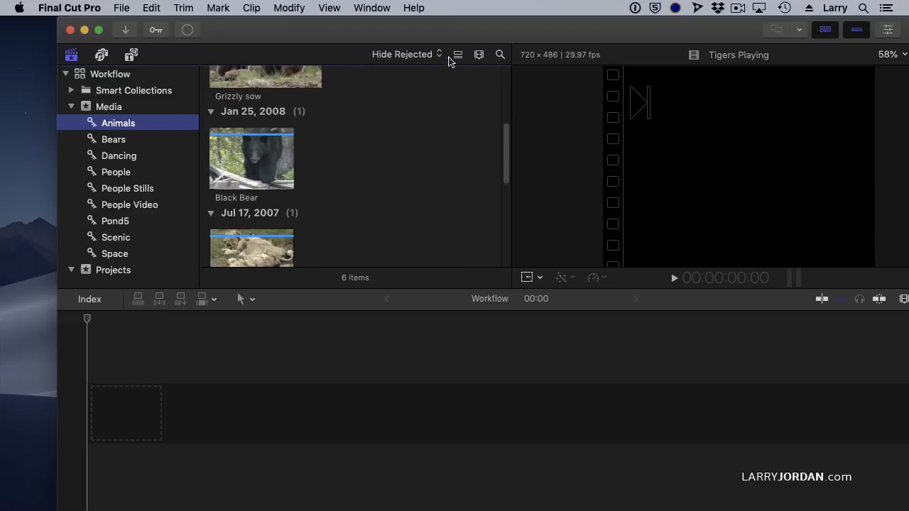
click(479, 55)
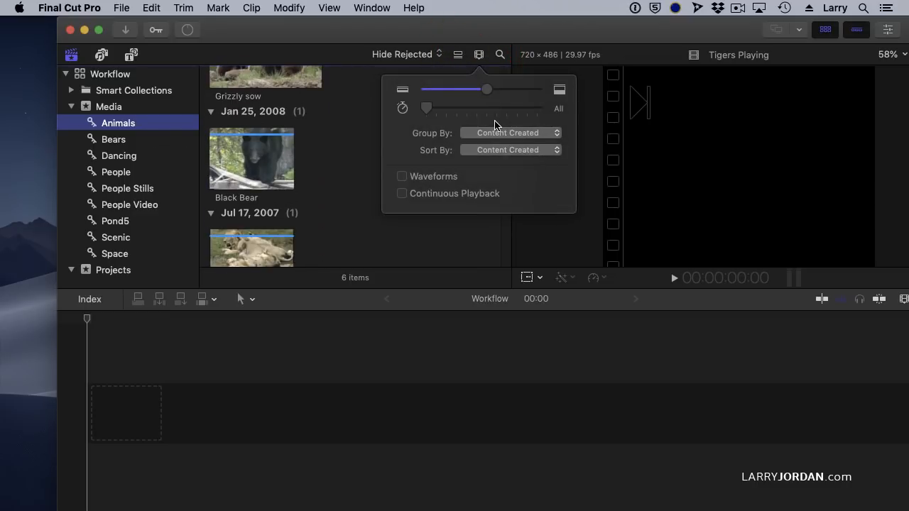
click(492, 133)
click(492, 114)
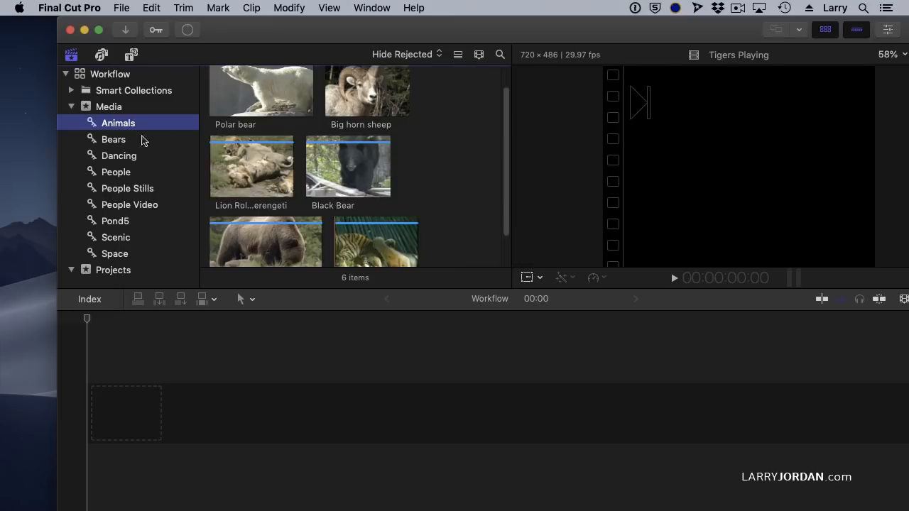
- Review the clips in the Bears, People Stills and People Video keyword collections
click(110, 140)
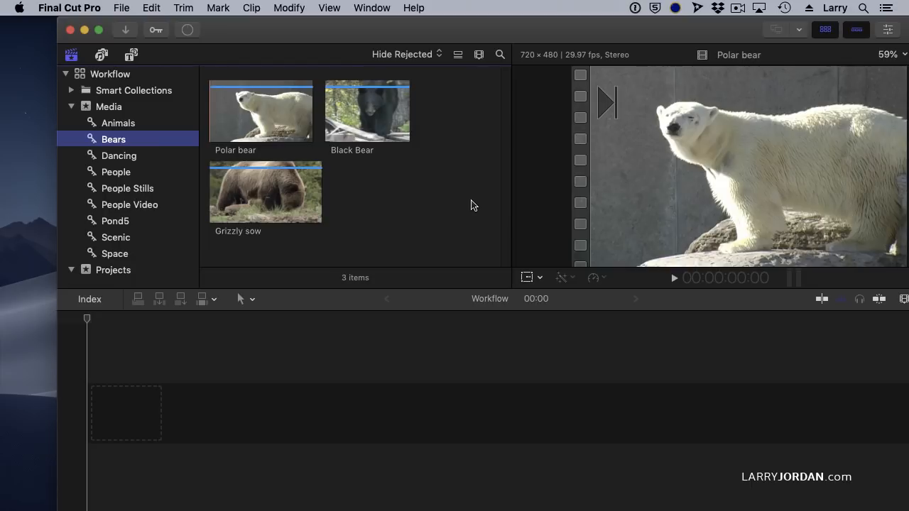
click(147, 193)
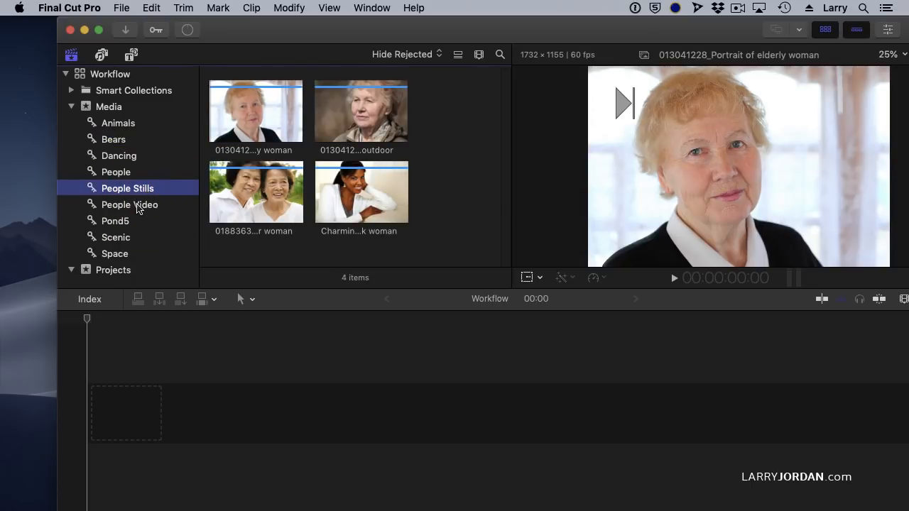
click(142, 209)
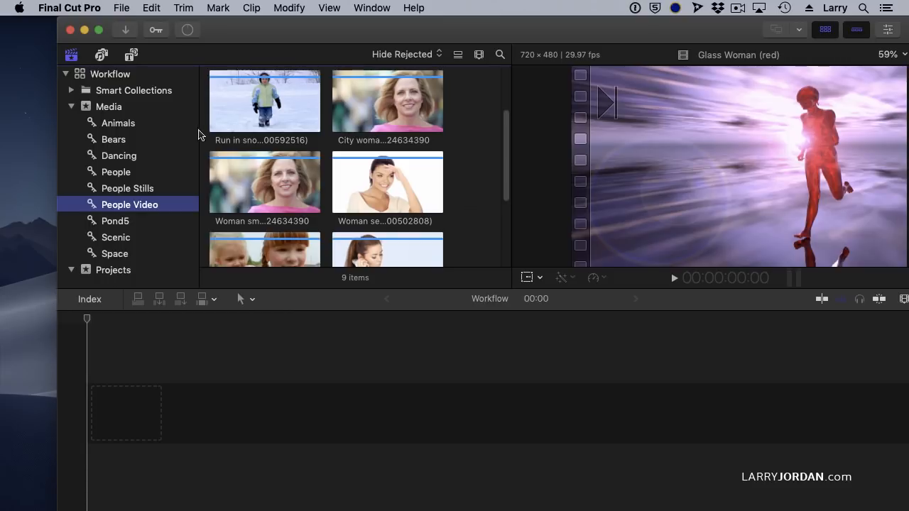
- Add the keyword Effect to the Stage Curtains clip in the Dancing collection
click(117, 155)
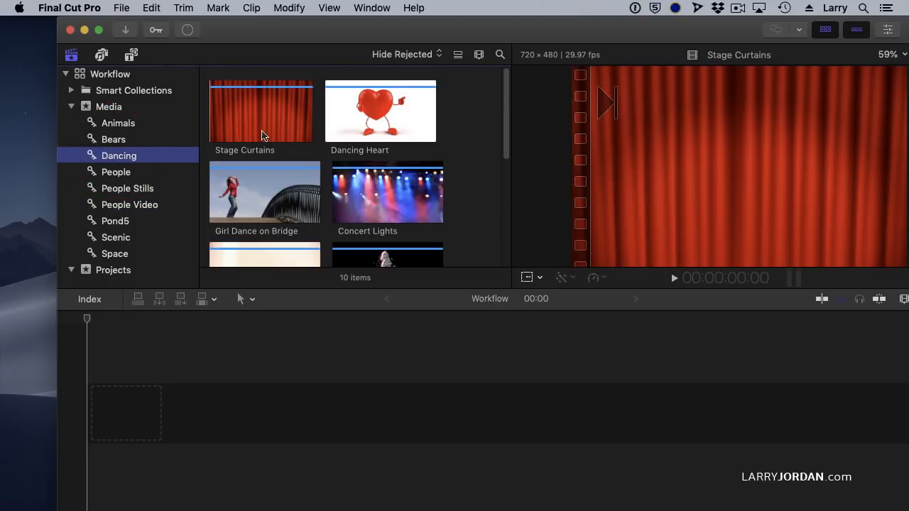
click(263, 136)
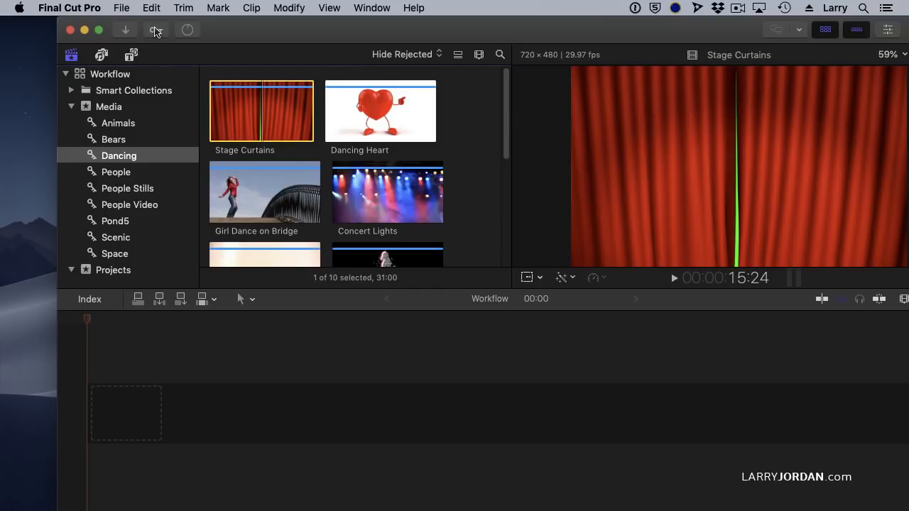
click(155, 30)
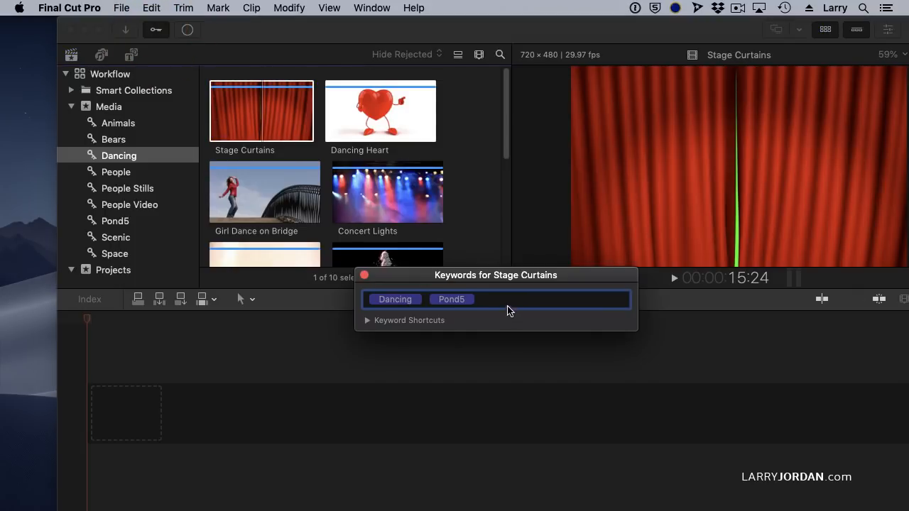
text(Effect)
key(Return)
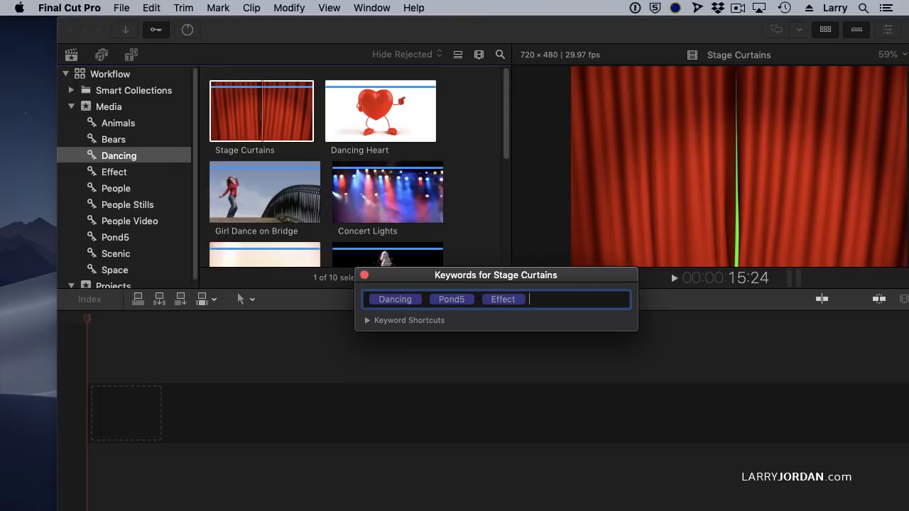
- Add the keyword Effect to the Concert Lights clip
click(419, 215)
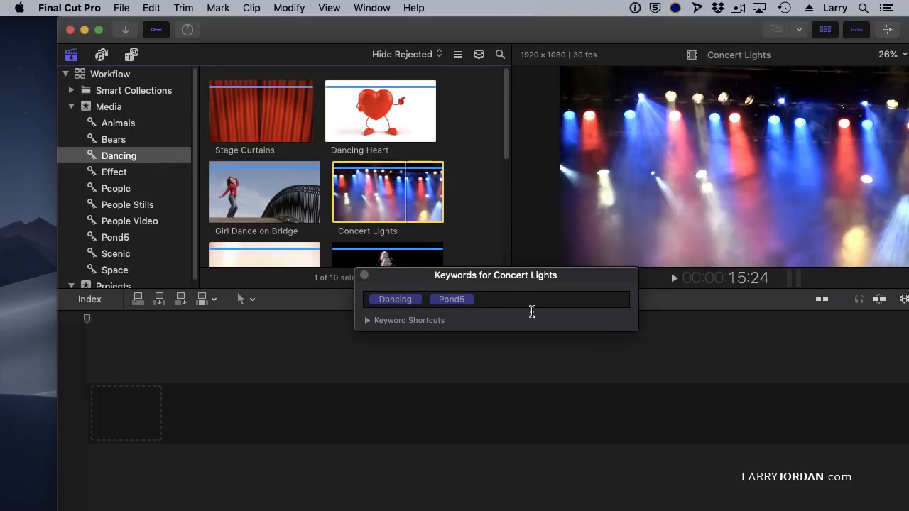
click(520, 300)
text(Effect)
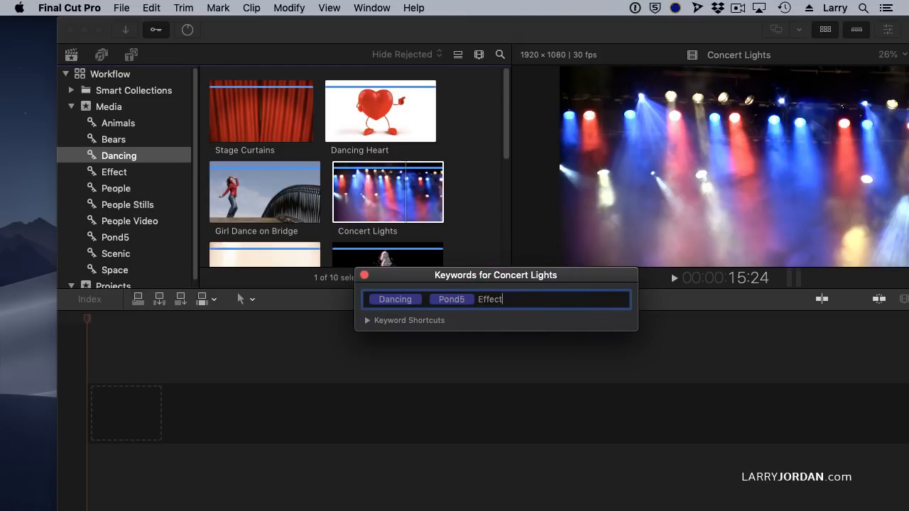
key(Return)
- Add the keyword Effect to the Particle girl dancing clip
scroll(497, 195, down, 3)
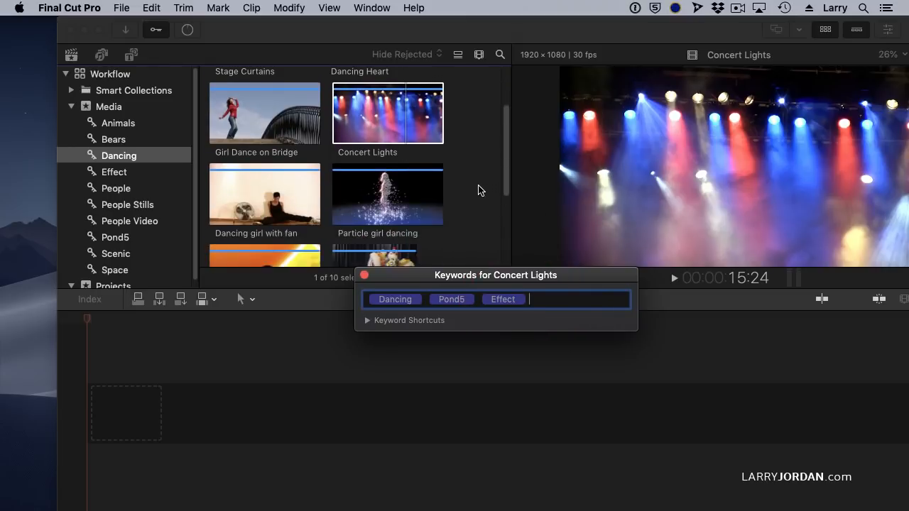
click(415, 166)
click(515, 304)
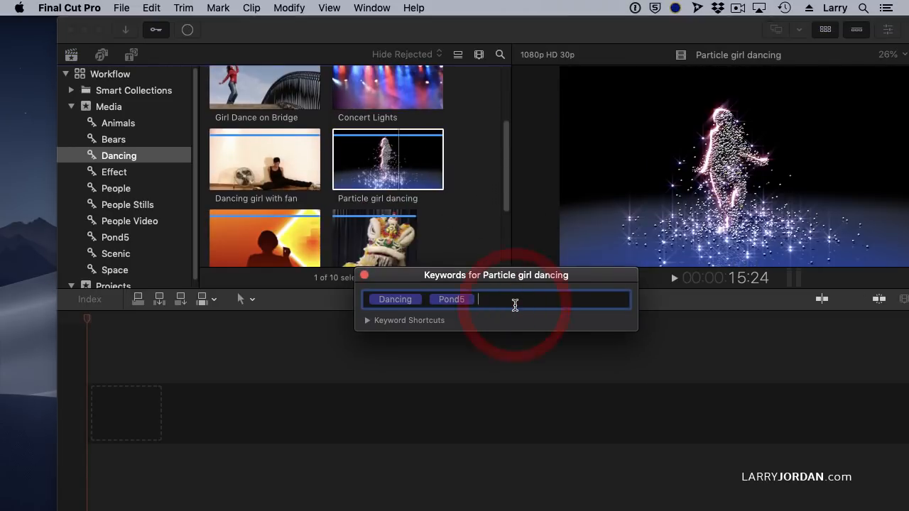
text(Effect)
key(Return)
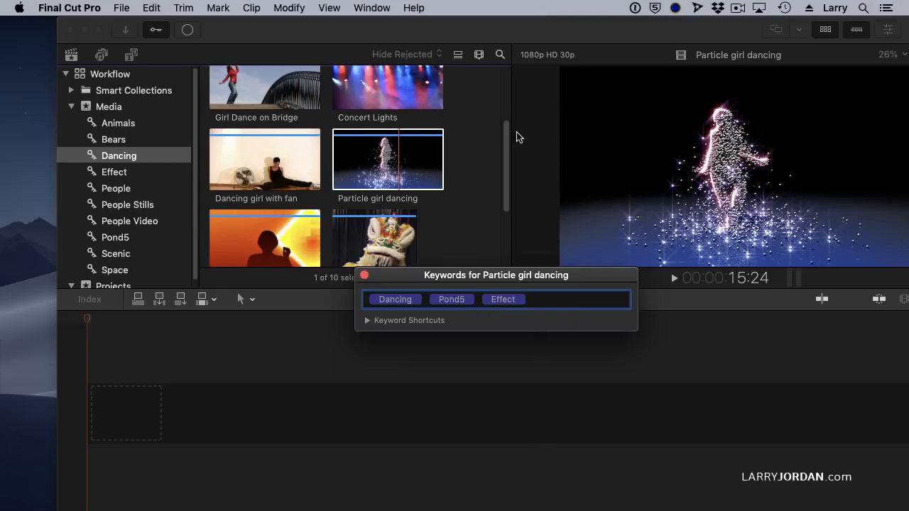
- Add the keyword Effect to the Dancing Heart (alpha) clip
scroll(429, 153, down, 1)
scroll(429, 154, down, 2)
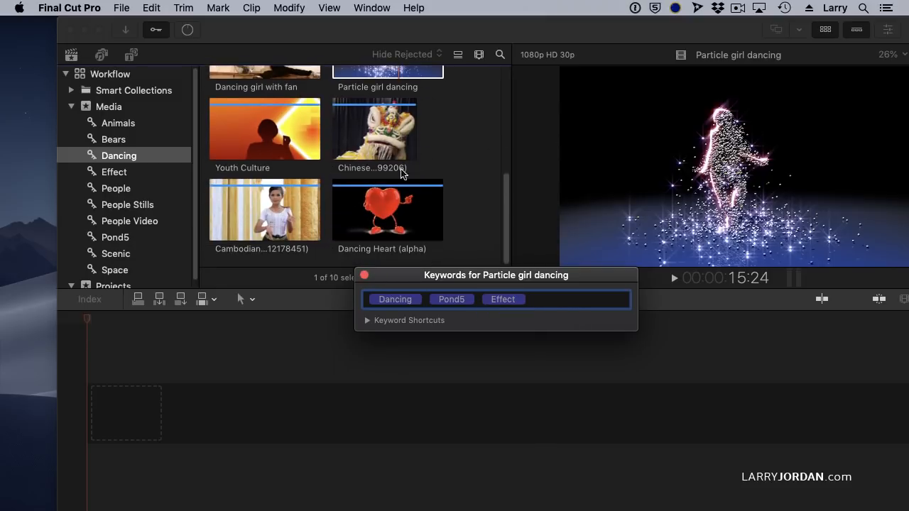
click(369, 216)
click(498, 303)
text(Effects)
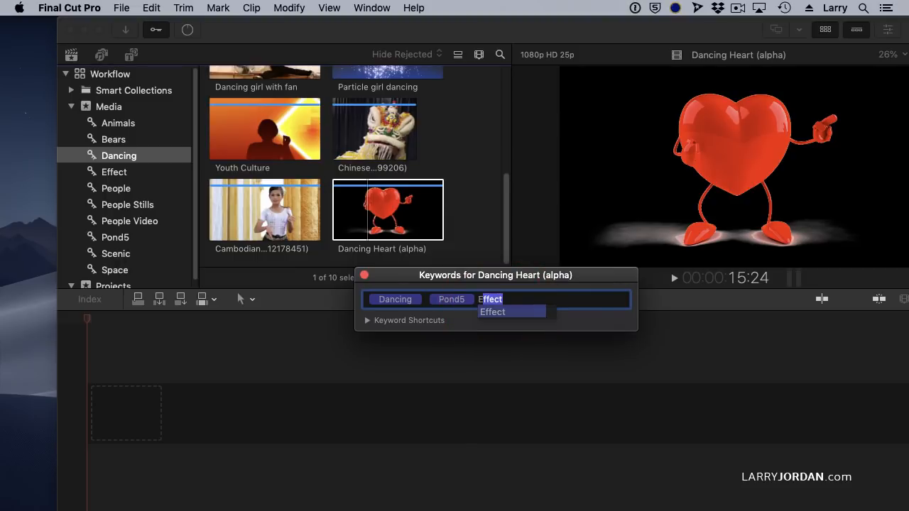
key(BackSpace)
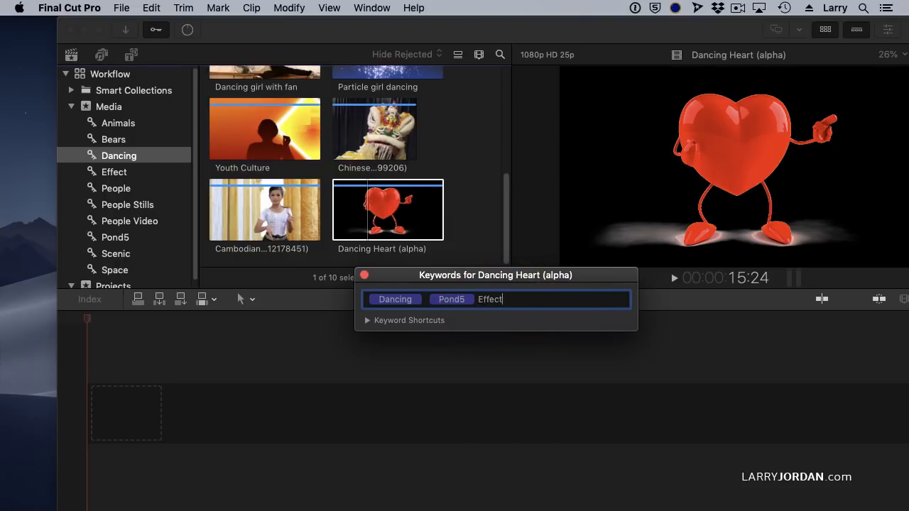
key(Return)
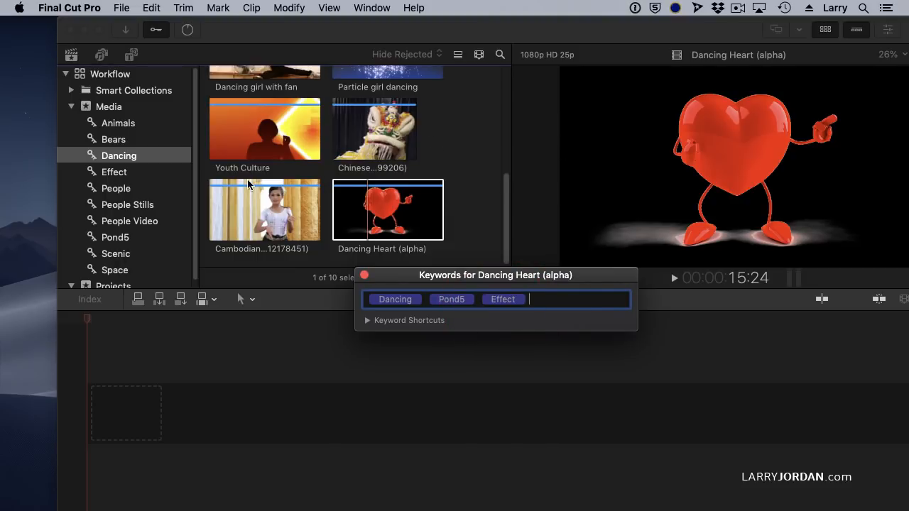
- Rename the Stage Curtains clip in the Effect keyword collection as Curtains Open
click(108, 174)
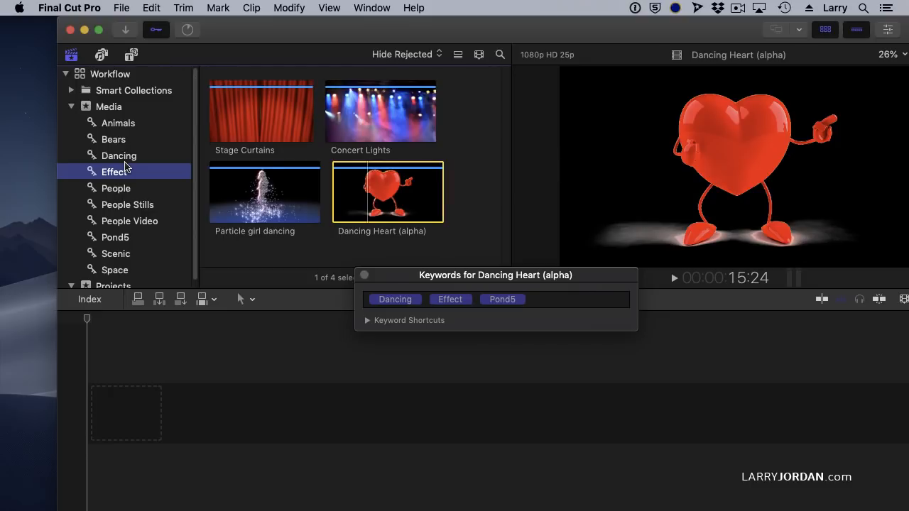
click(220, 151)
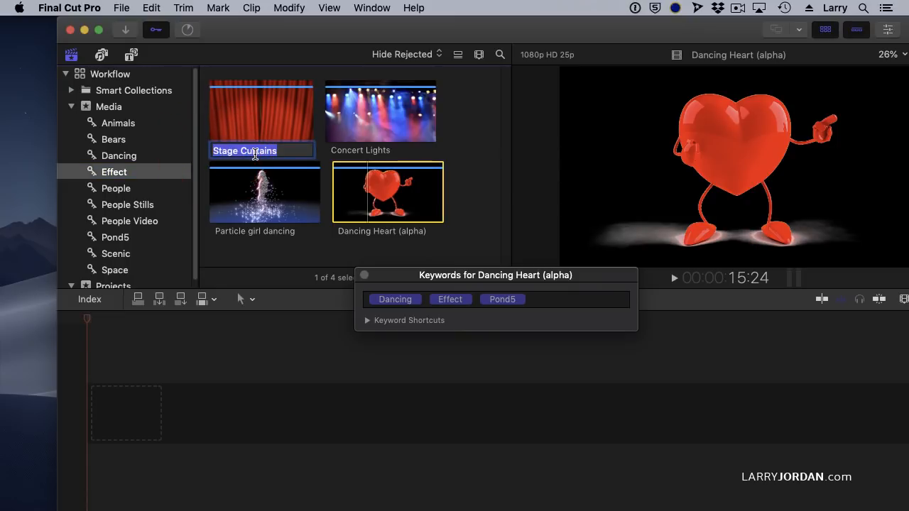
text(Curtai)
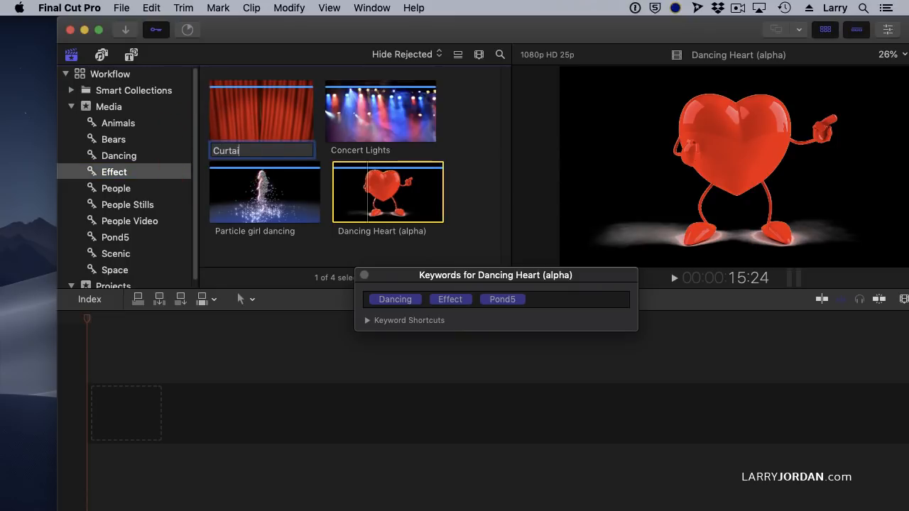
text(ns Open)
key(Return)
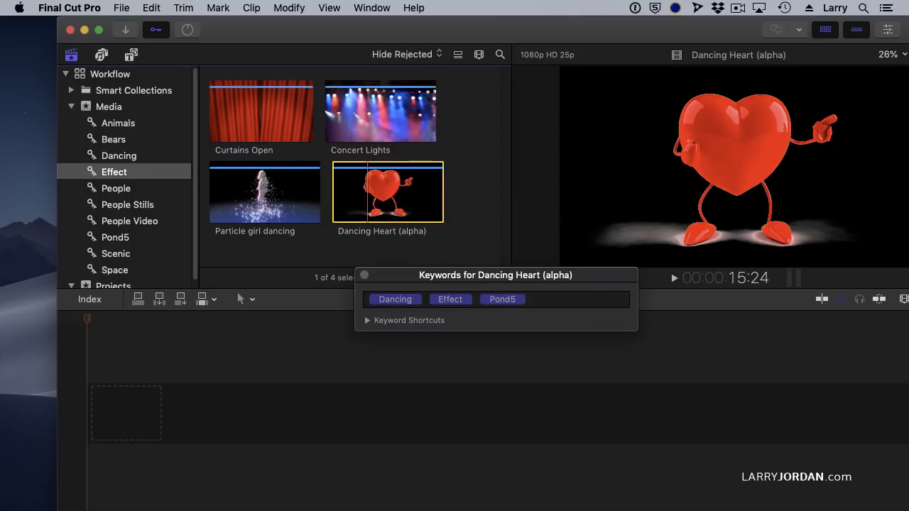